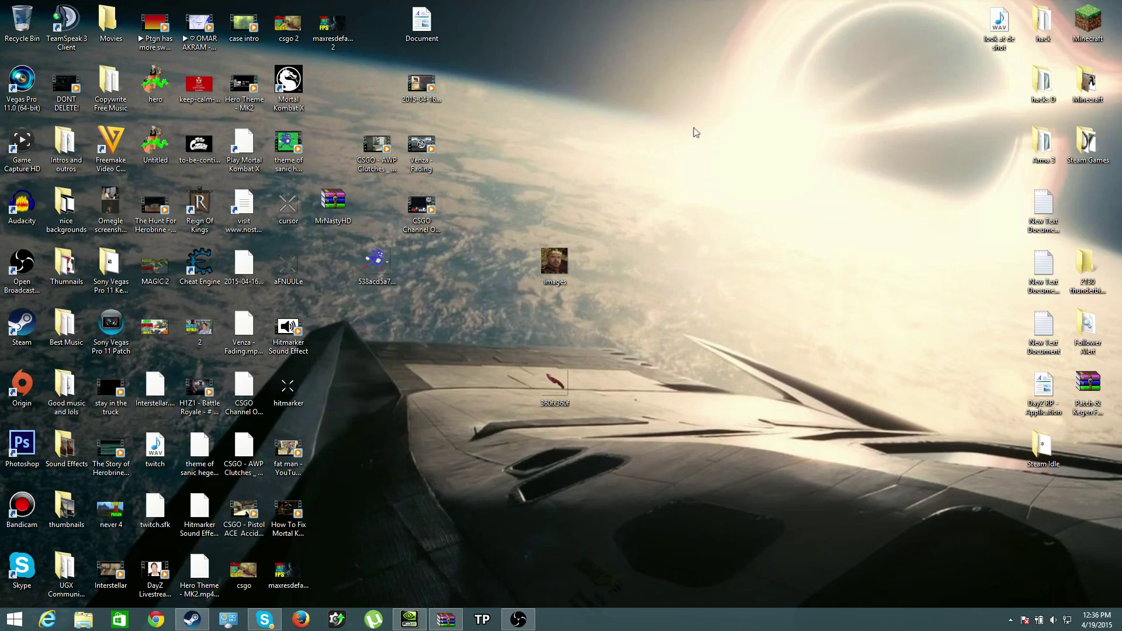
- In the global 3D settings, keep CUDA - GPUs using the GeForce GTX 670MX
left_click(407, 623)
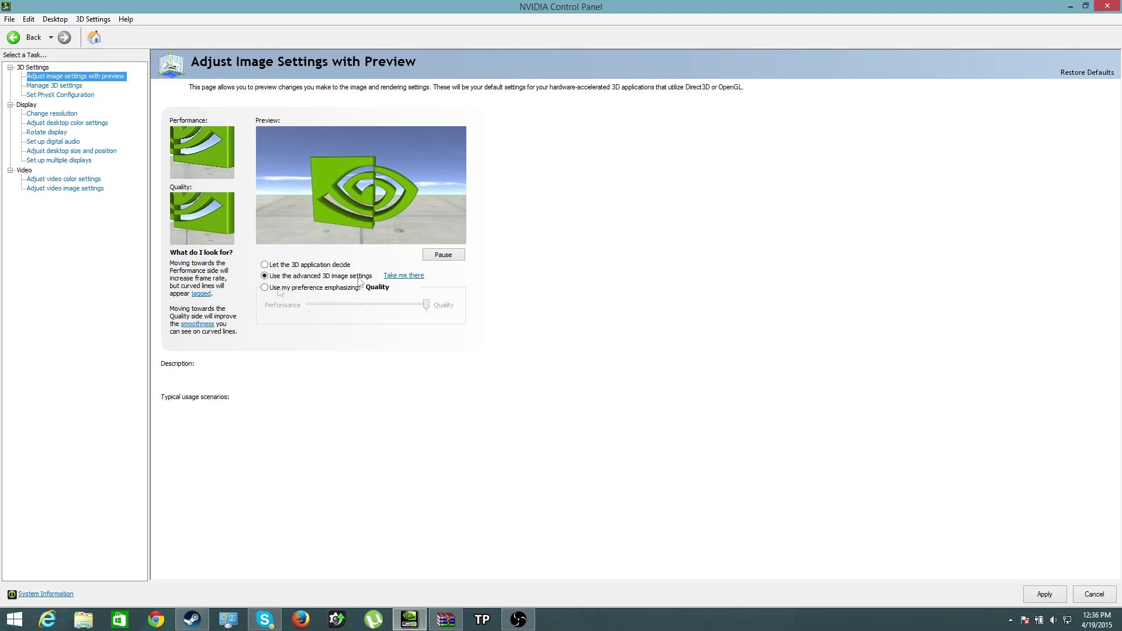
left_click(40, 87)
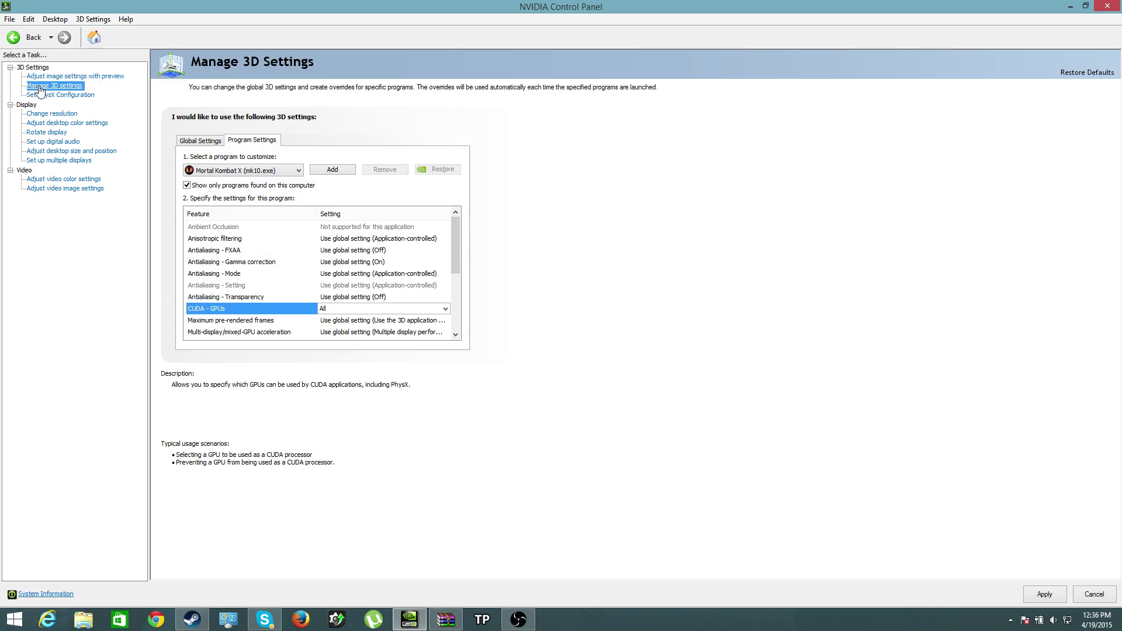
left_click(199, 142)
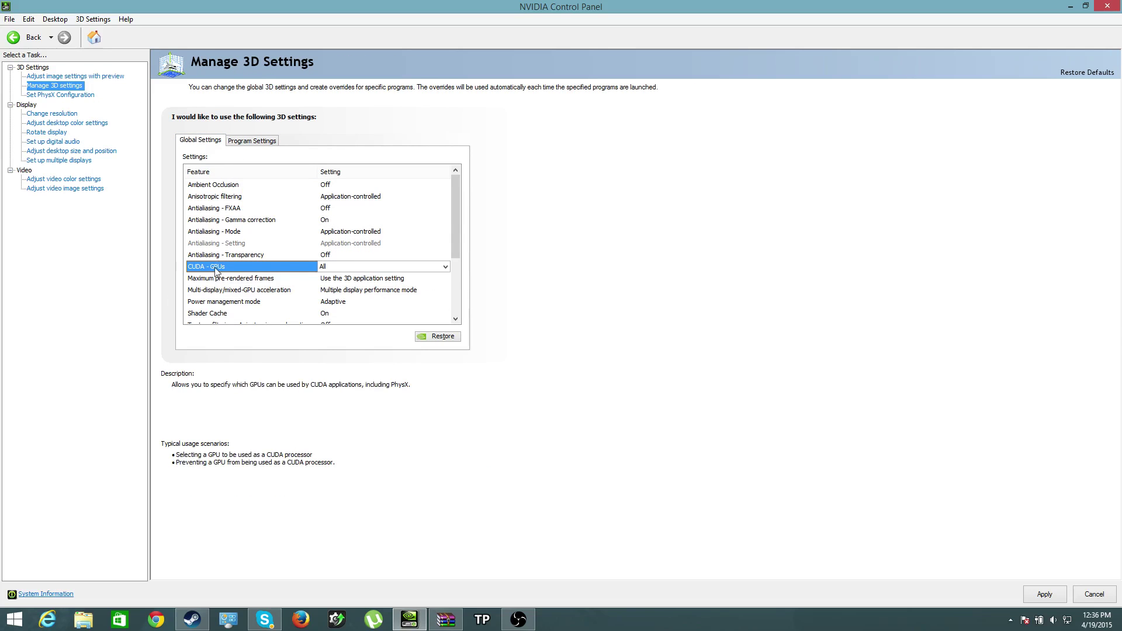
left_click(434, 268)
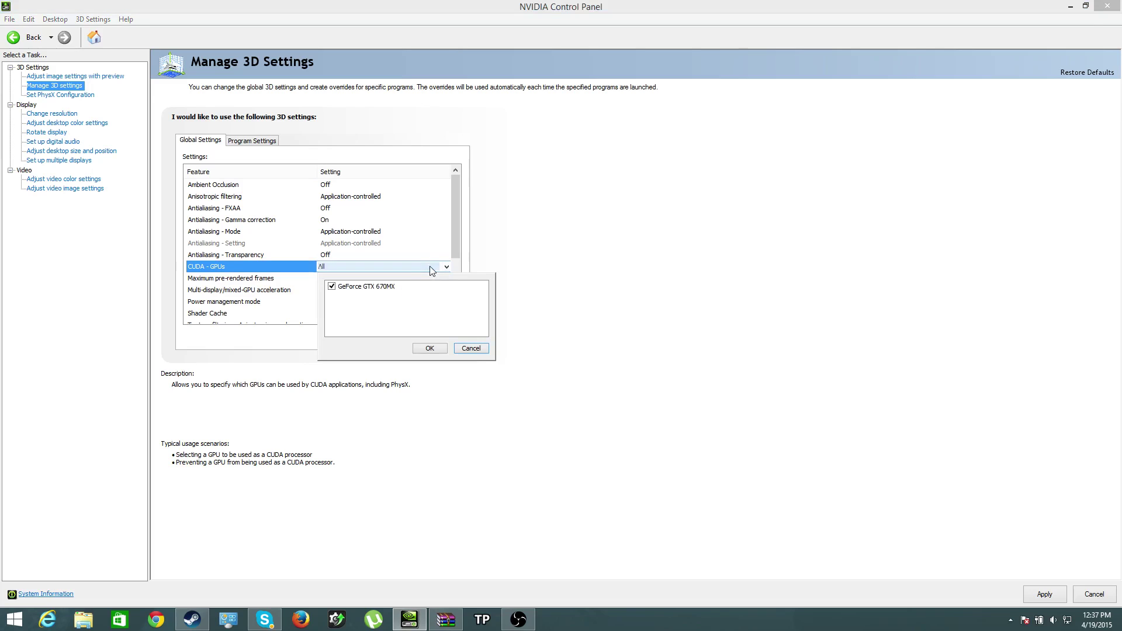
left_click(435, 349)
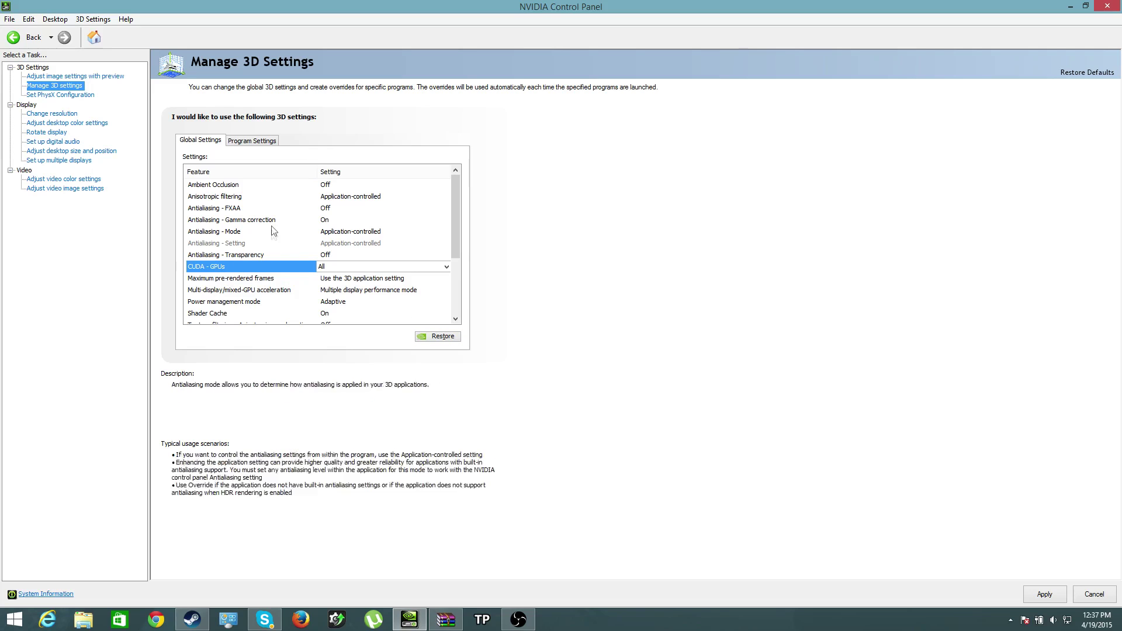
- Set Mortal Kombat X (mk10.exe) to use the GeForce GTX 670MX for CUDA
left_click(255, 141)
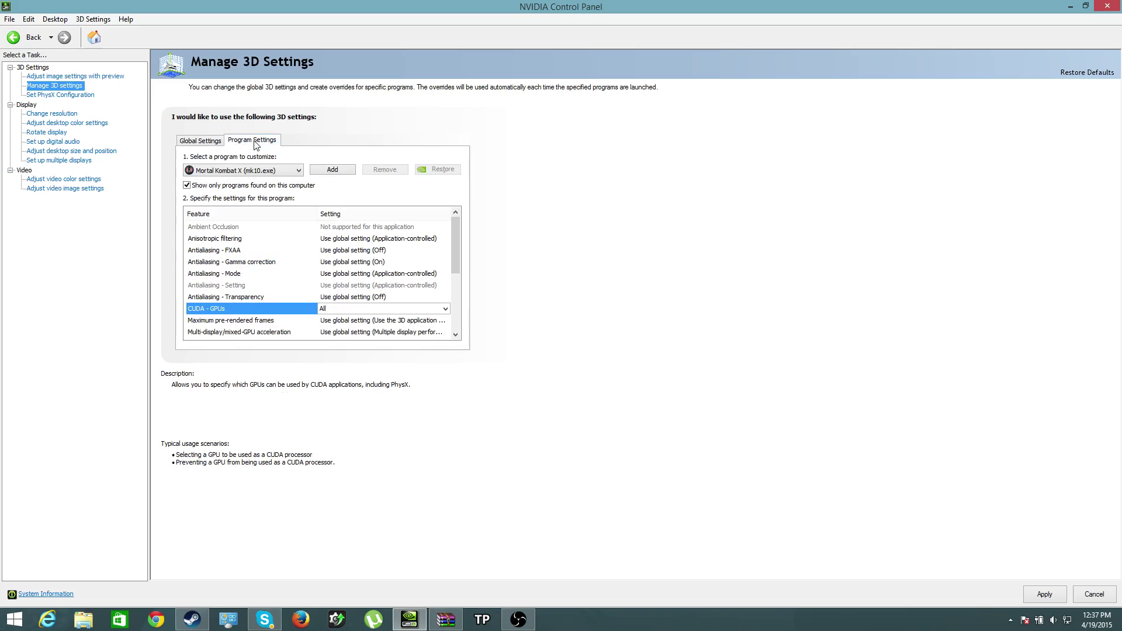
left_click(252, 171)
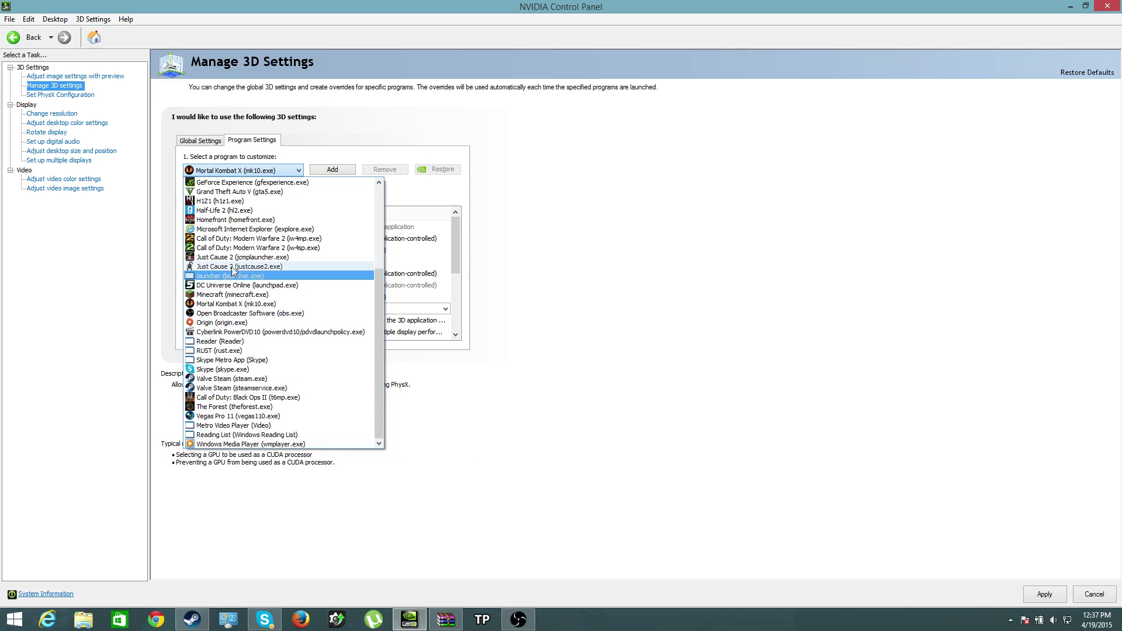
left_click(260, 173)
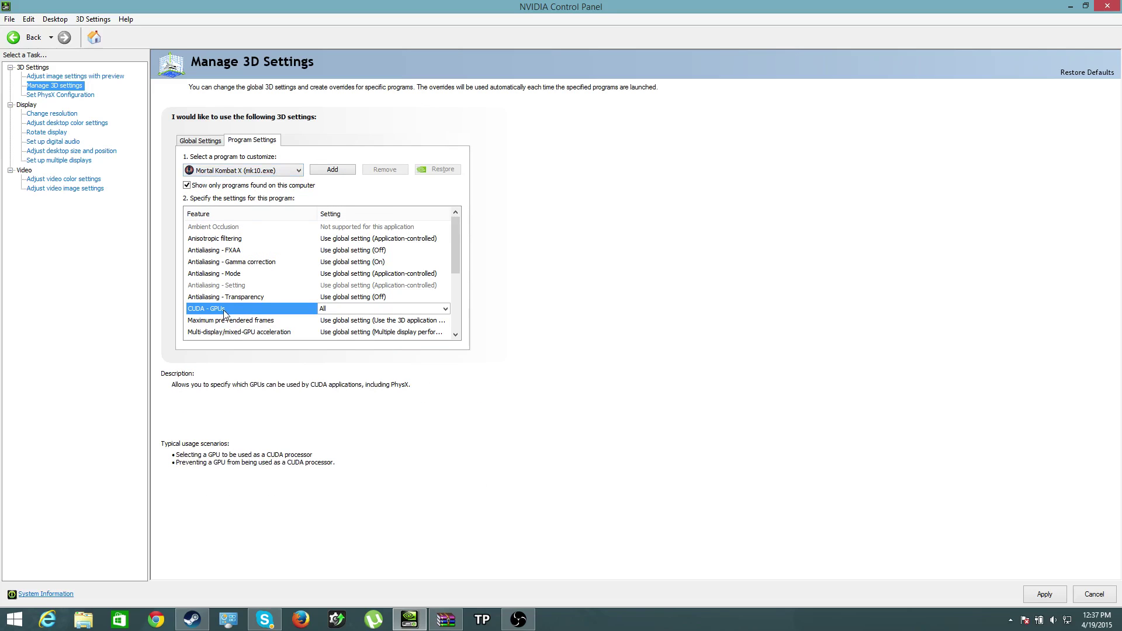
left_click(427, 311)
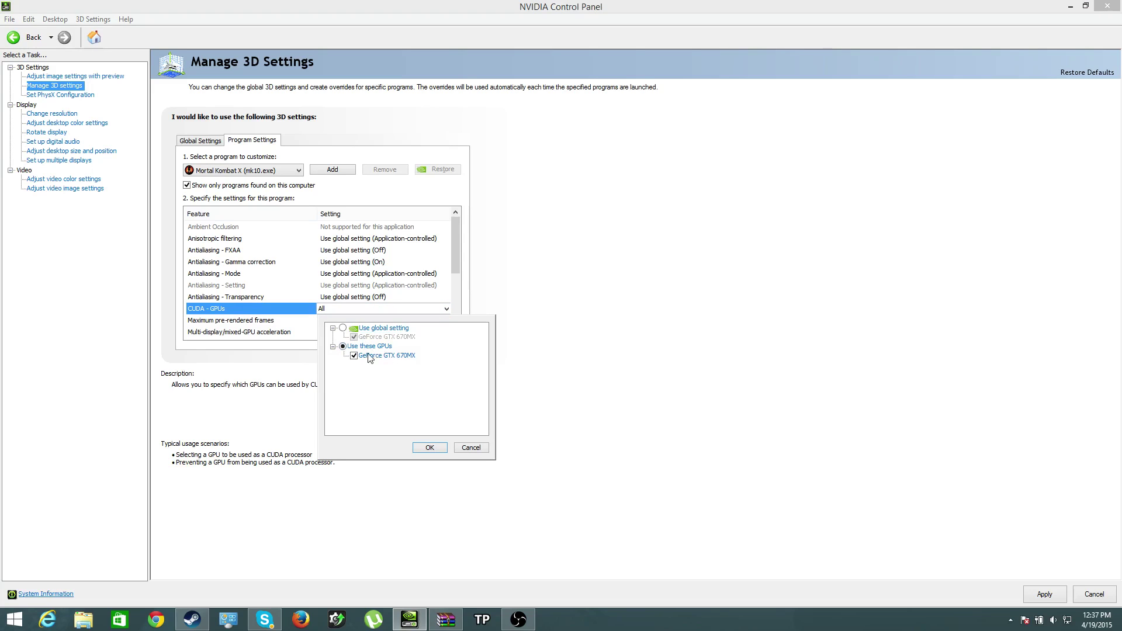
left_click(434, 448)
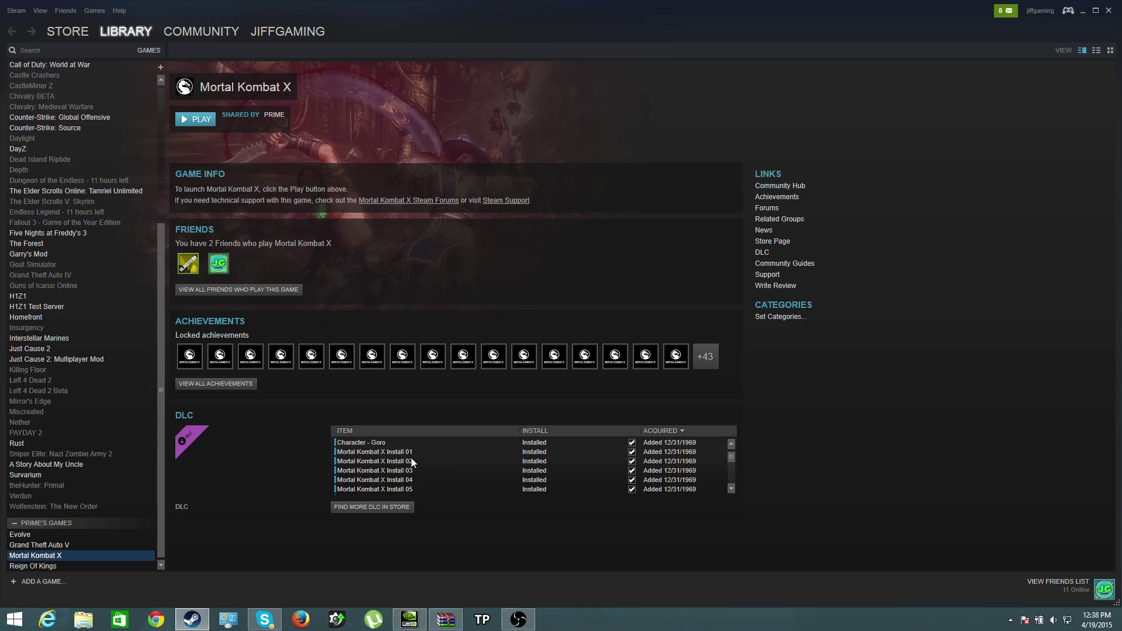
- Scroll the Mortal Kombat X DLC list to confirm Goro and every Install pack show Installed
scroll(411, 458, "down", 8)
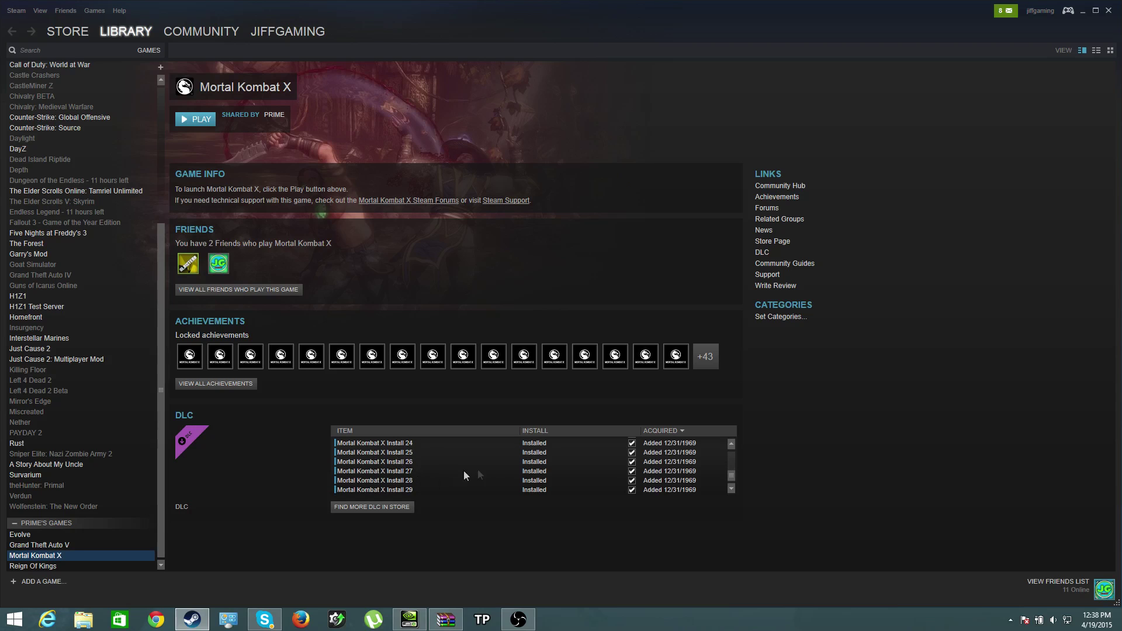
scroll(511, 470, "up", 3)
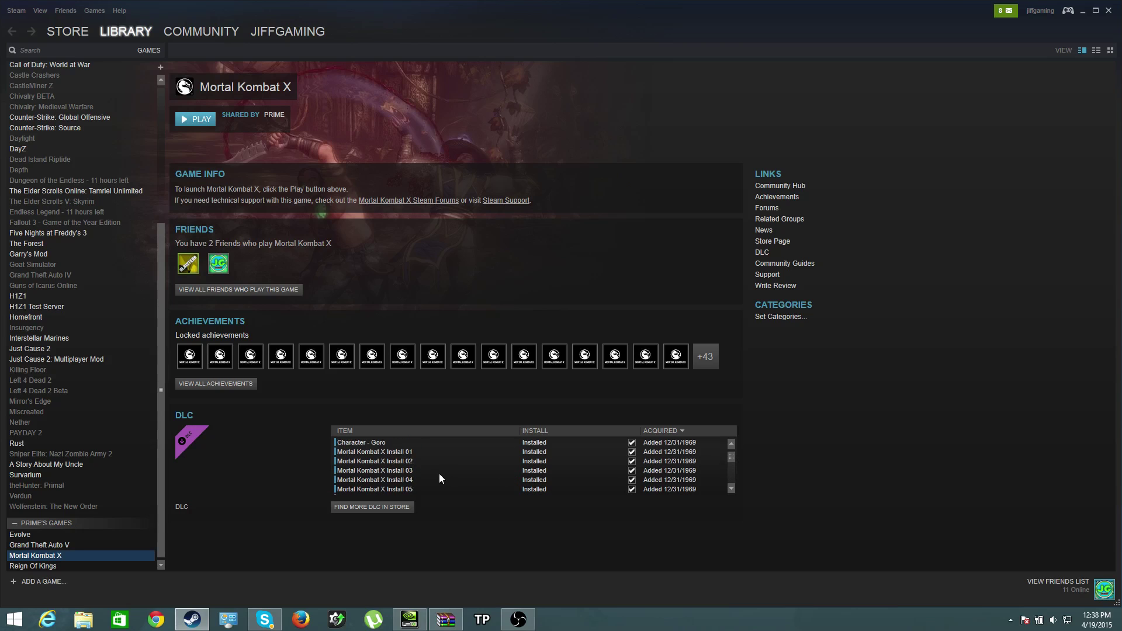
scroll(428, 473, "down", 3)
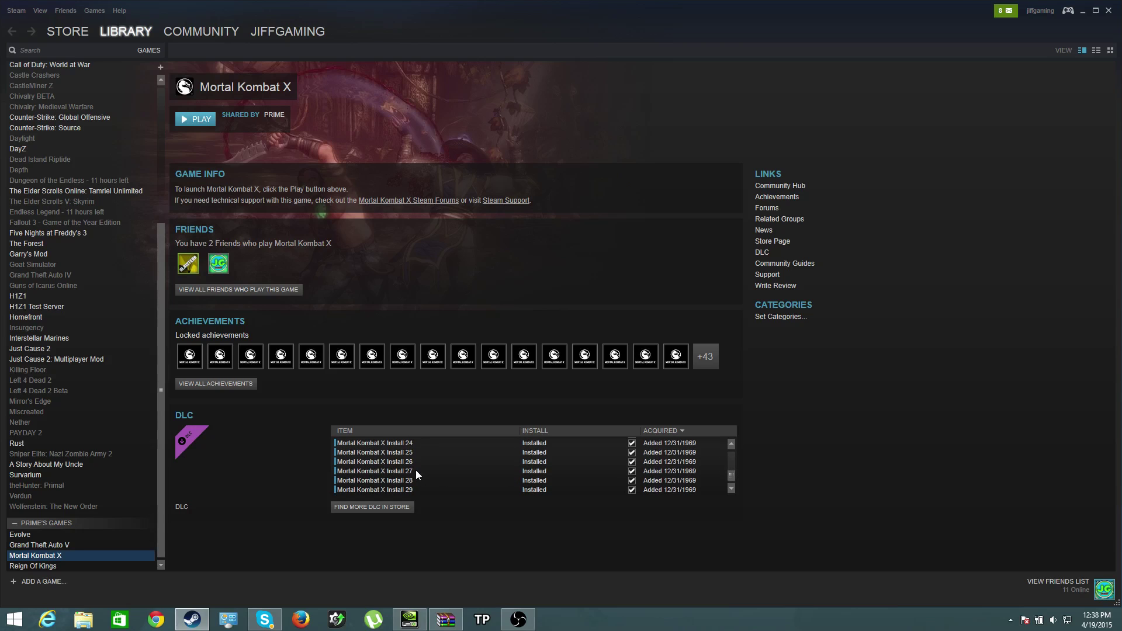
scroll(415, 471, "up", 10)
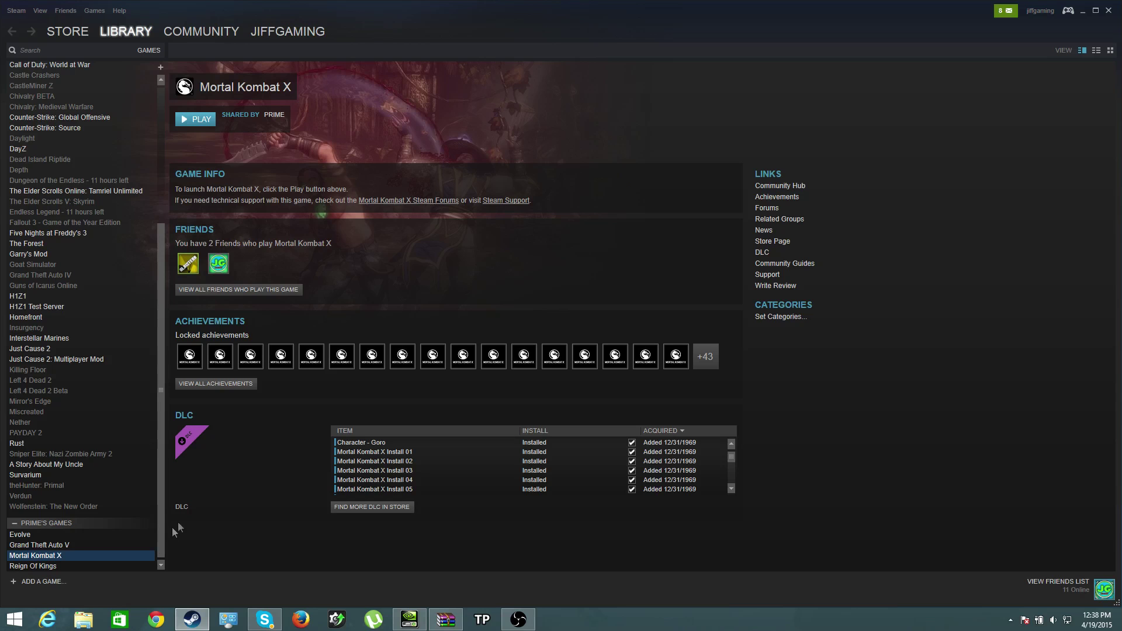
- Browse from This PC to C:\Program Files (x86)\Steam\steamapps\common
left_click(87, 619)
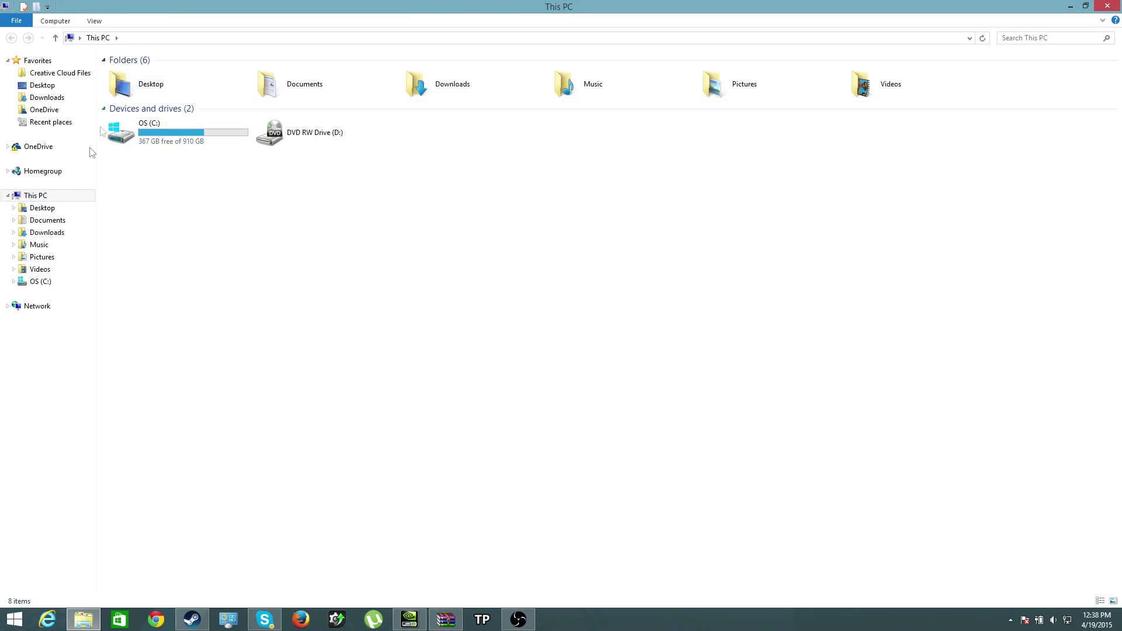
double_click(160, 135)
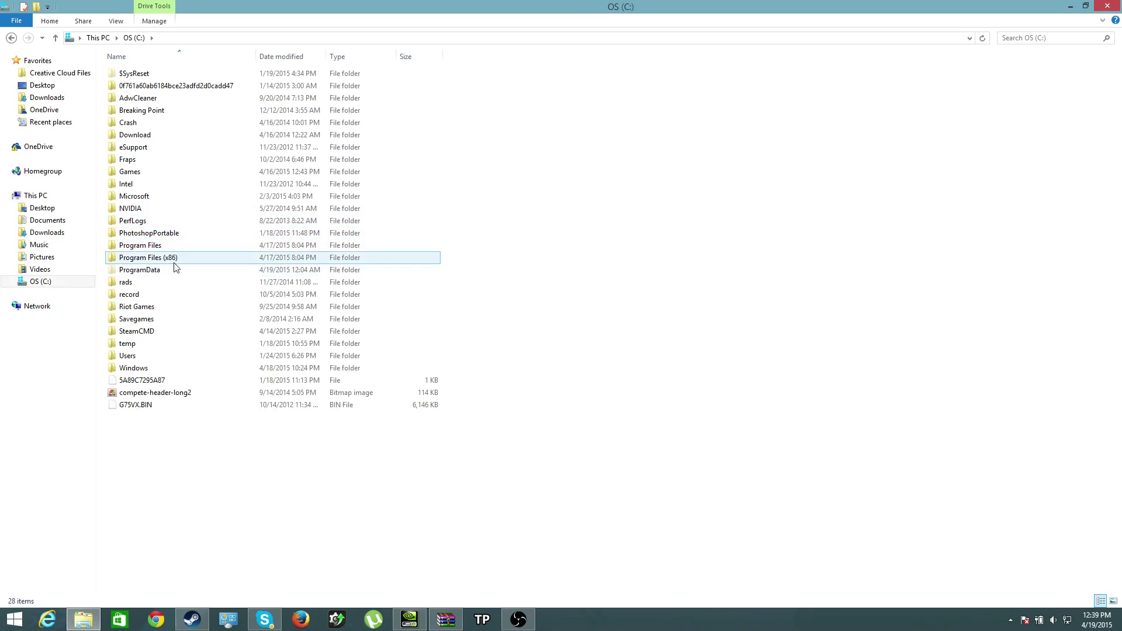
double_click(177, 263)
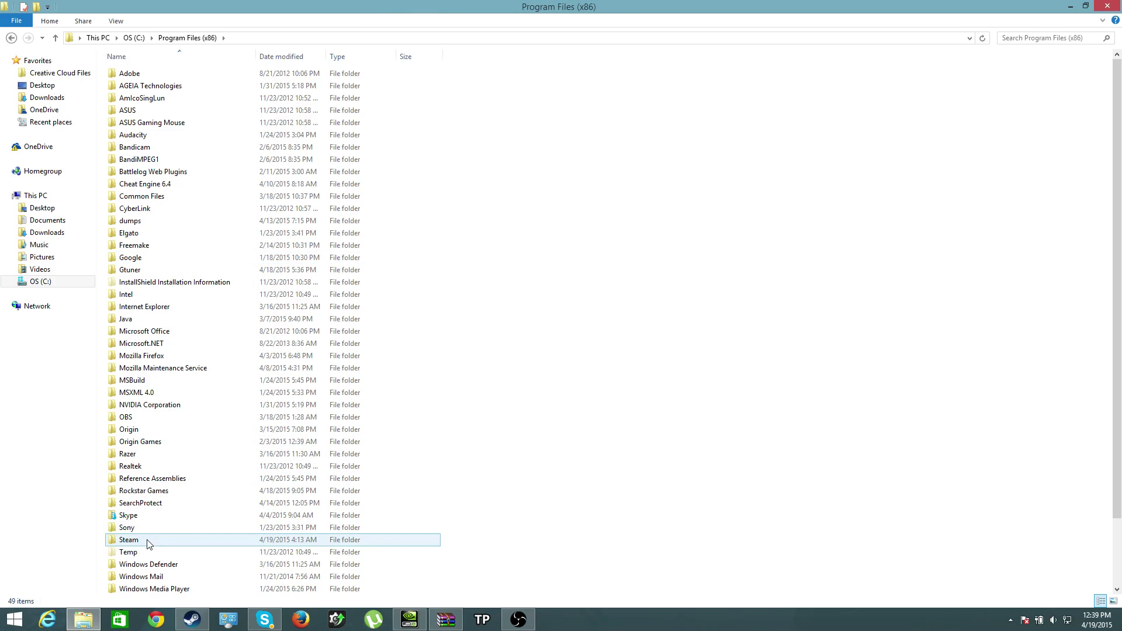
scroll(146, 542, "down", 1)
double_click(149, 516)
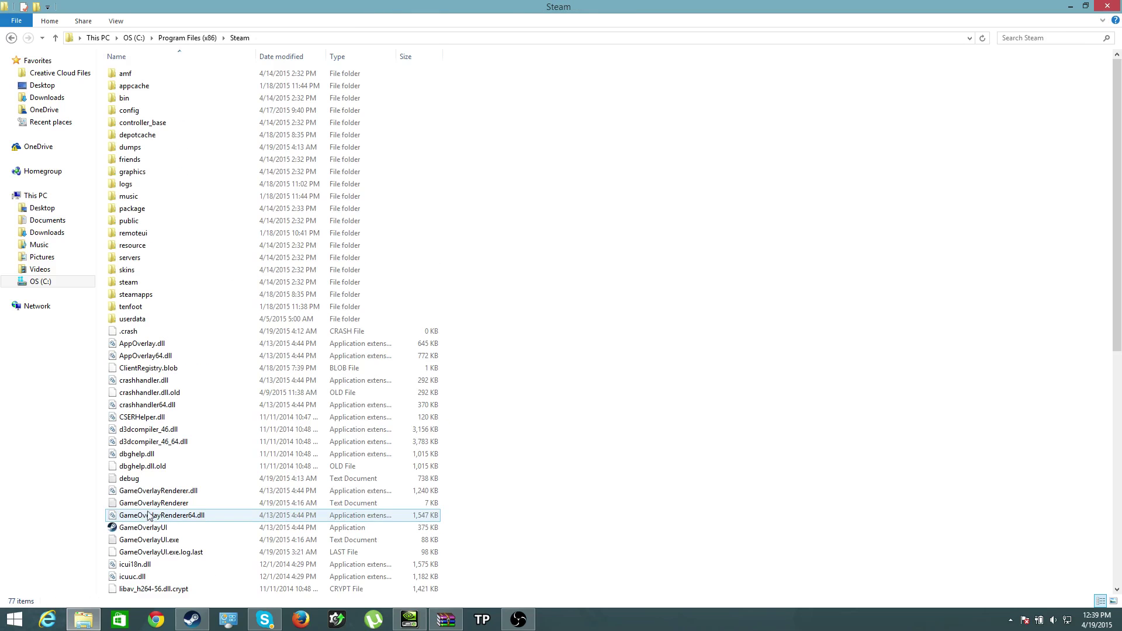
double_click(151, 299)
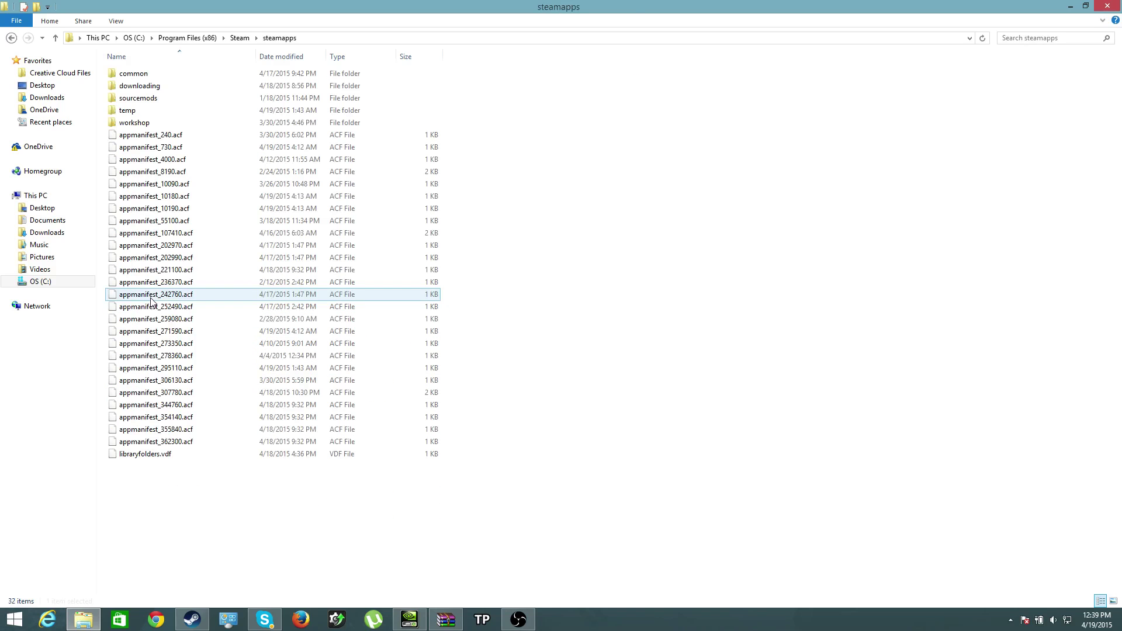
double_click(155, 73)
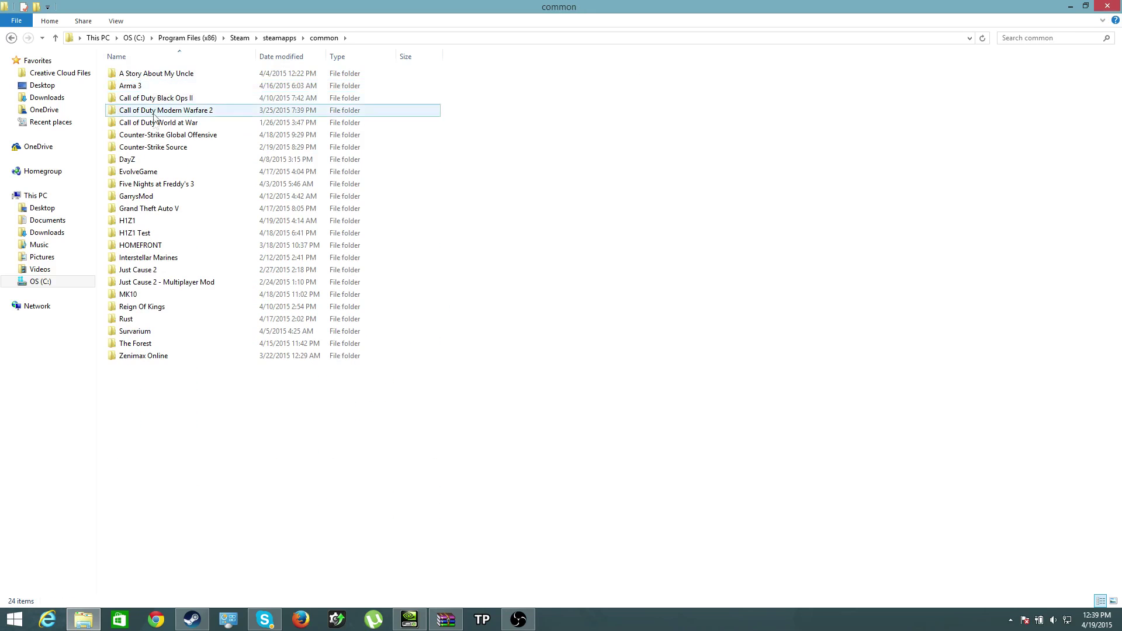
- Open MK10\_CommonRedist\DirectX\Jun2010, locate DXSETUP, then close the window
left_click(153, 297)
double_click(153, 296)
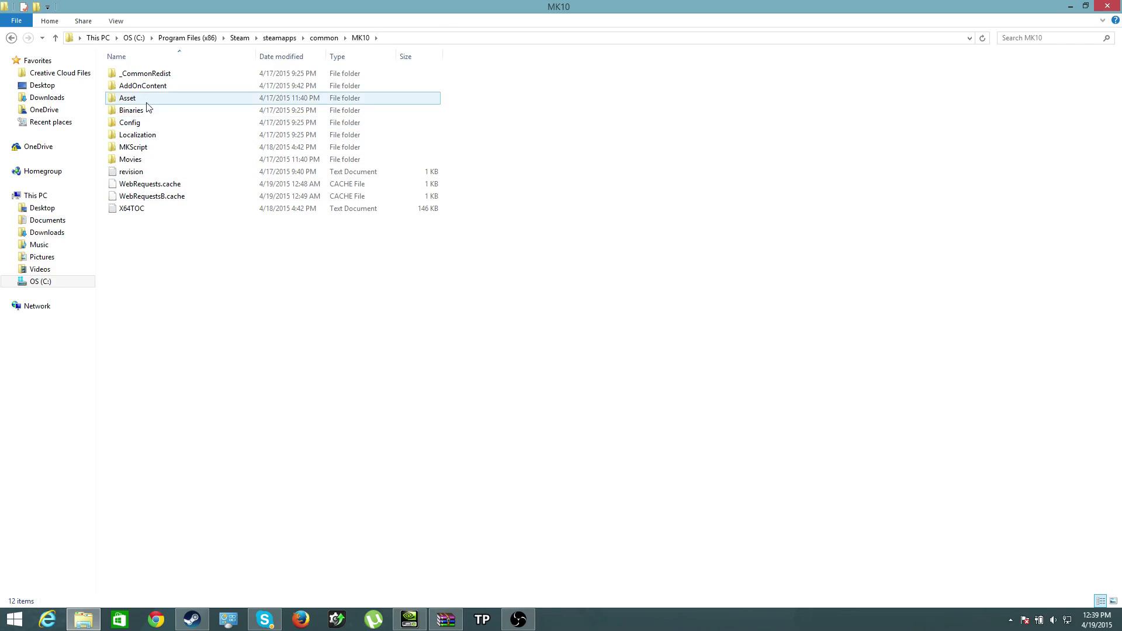
double_click(168, 74)
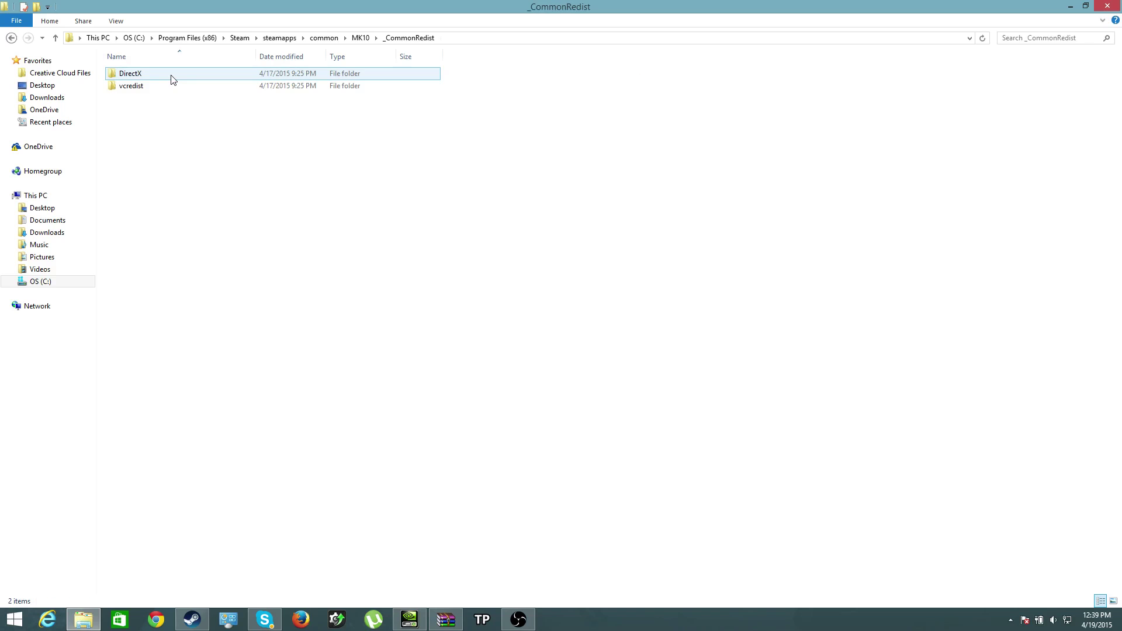
double_click(173, 80)
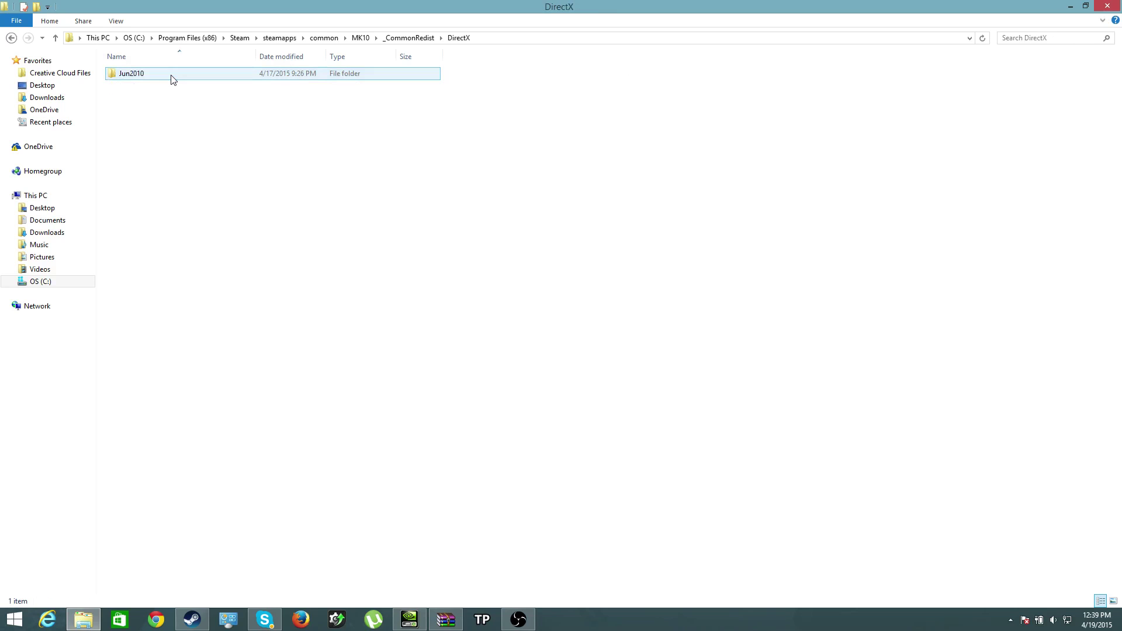
double_click(160, 78)
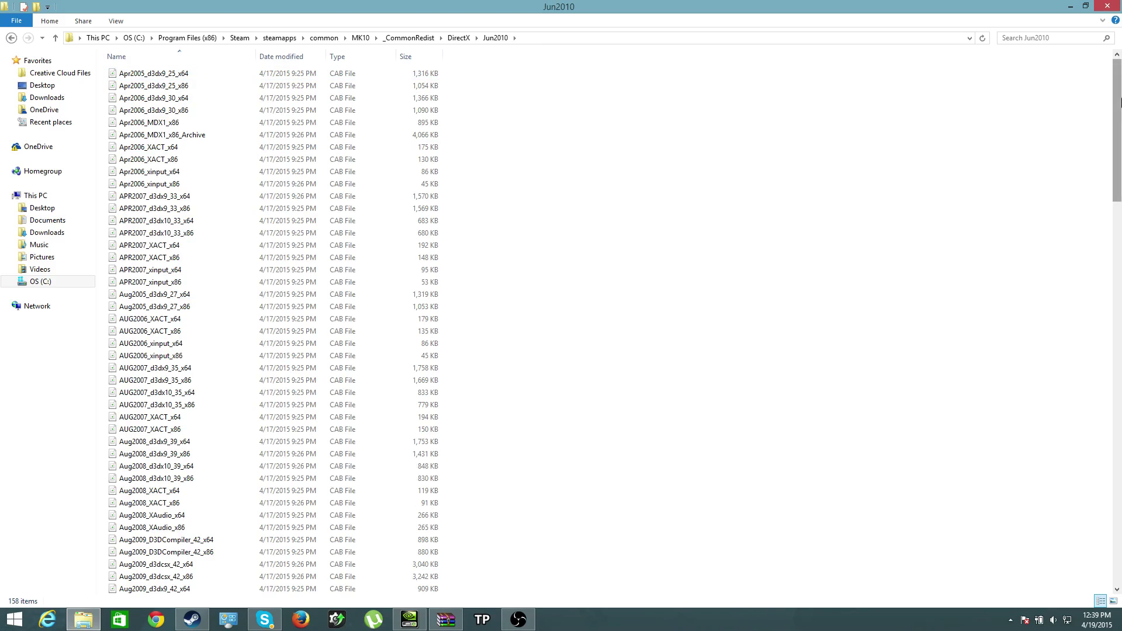
left_click_drag(1114, 126, 1115, 230)
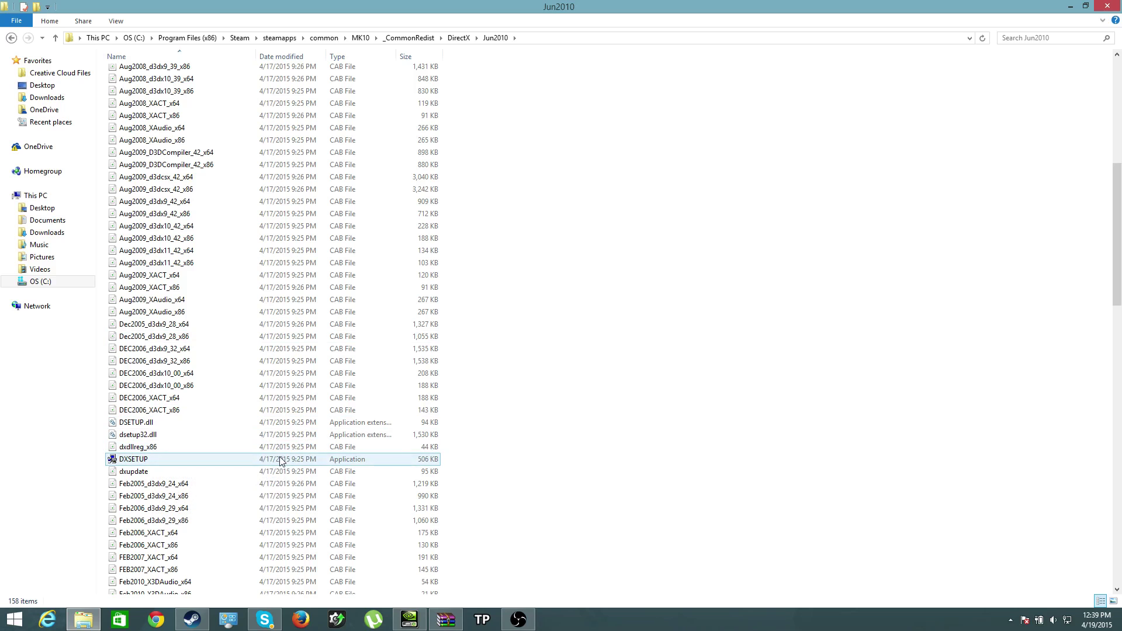
left_click(1107, 5)
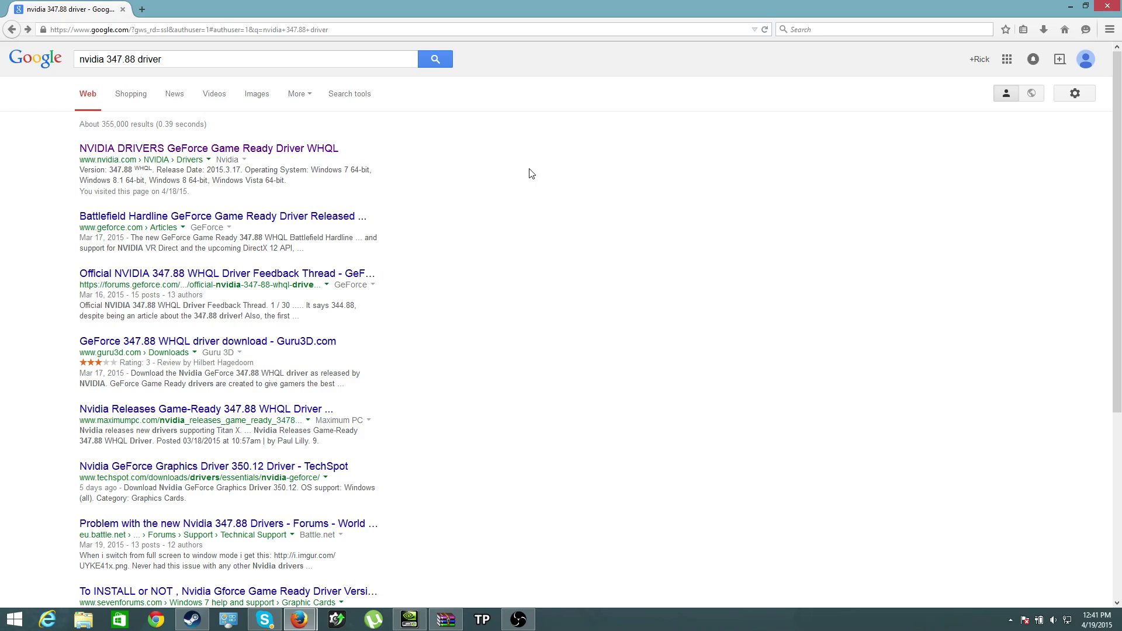
- Open NVIDIA's GeForce Game Ready Driver 347.88 page, then return to Steam's Mortal Kombat X page
left_click(327, 149)
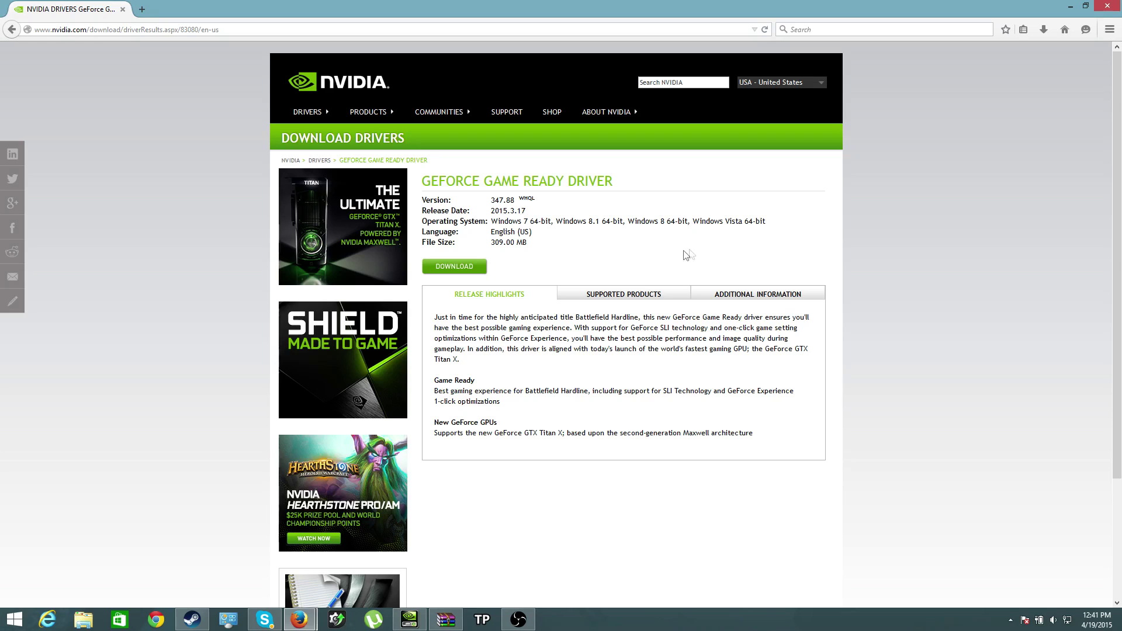
left_click(203, 620)
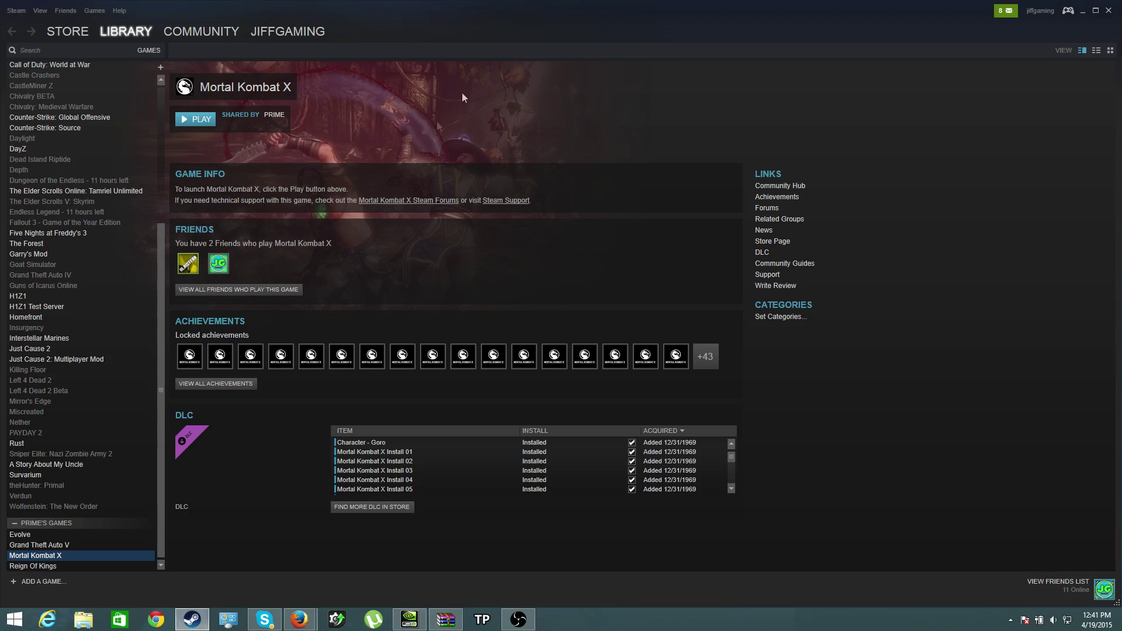
right_click(62, 558)
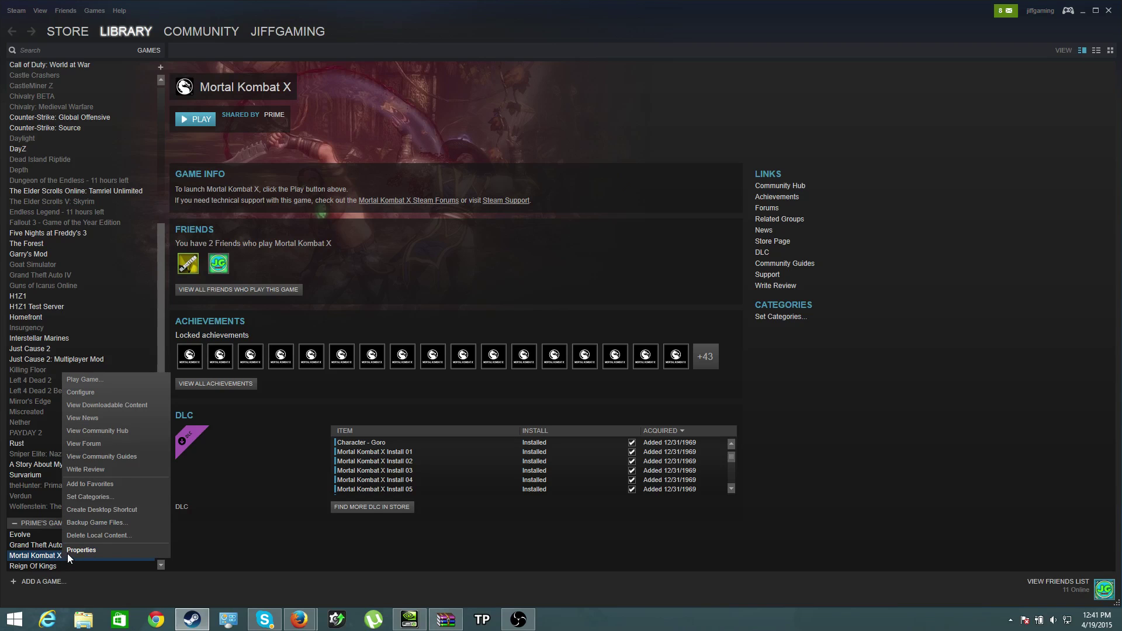
left_click(68, 553)
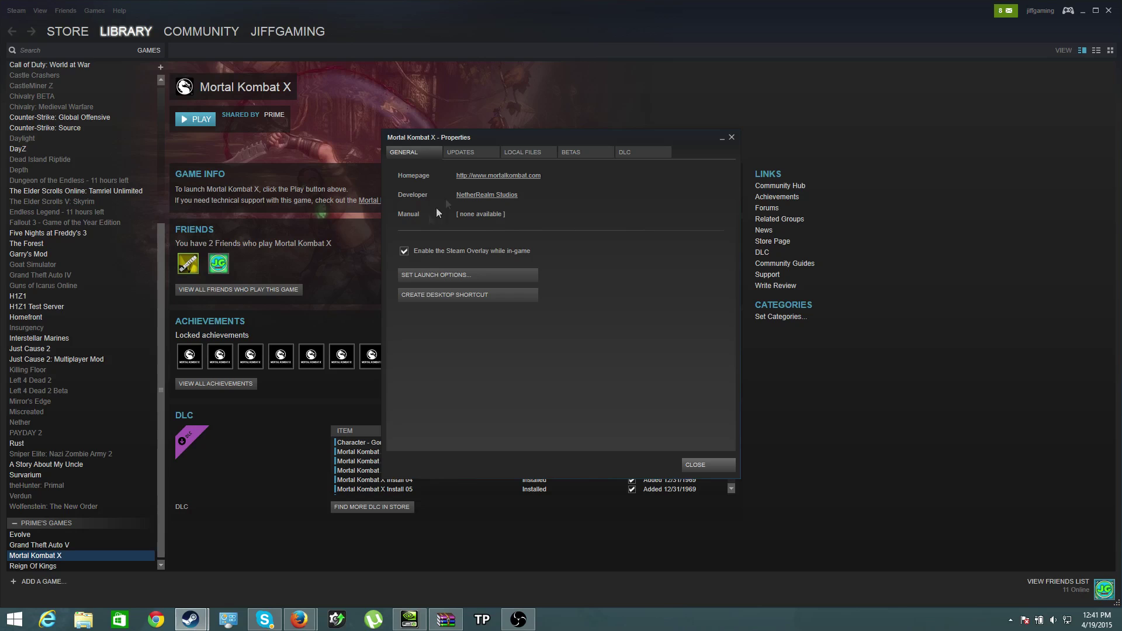
left_click(475, 151)
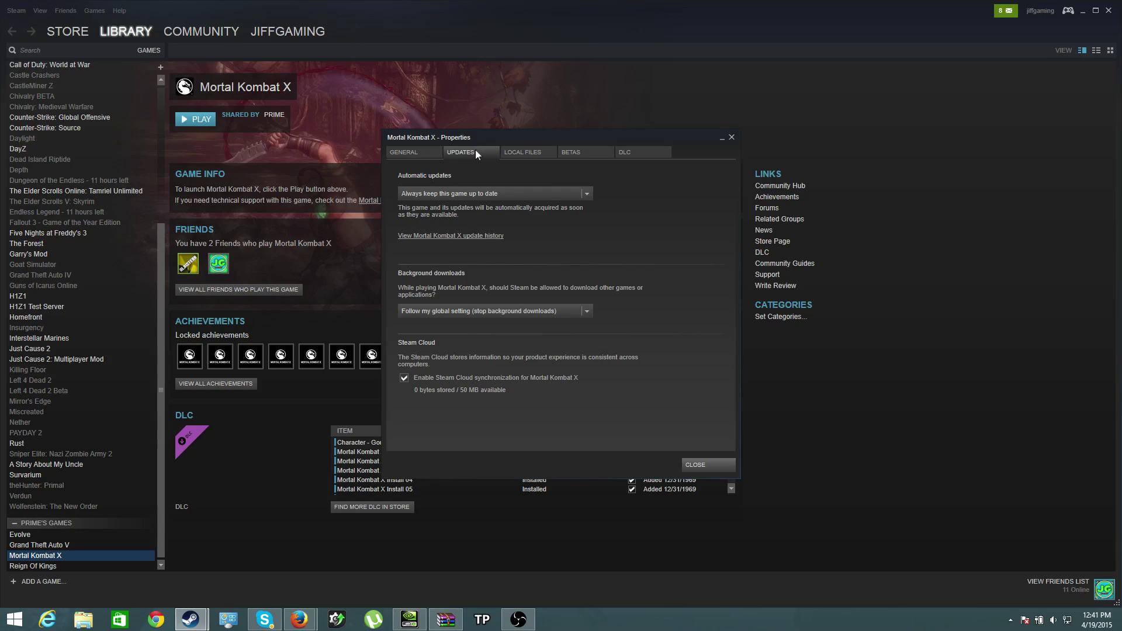
left_click(515, 153)
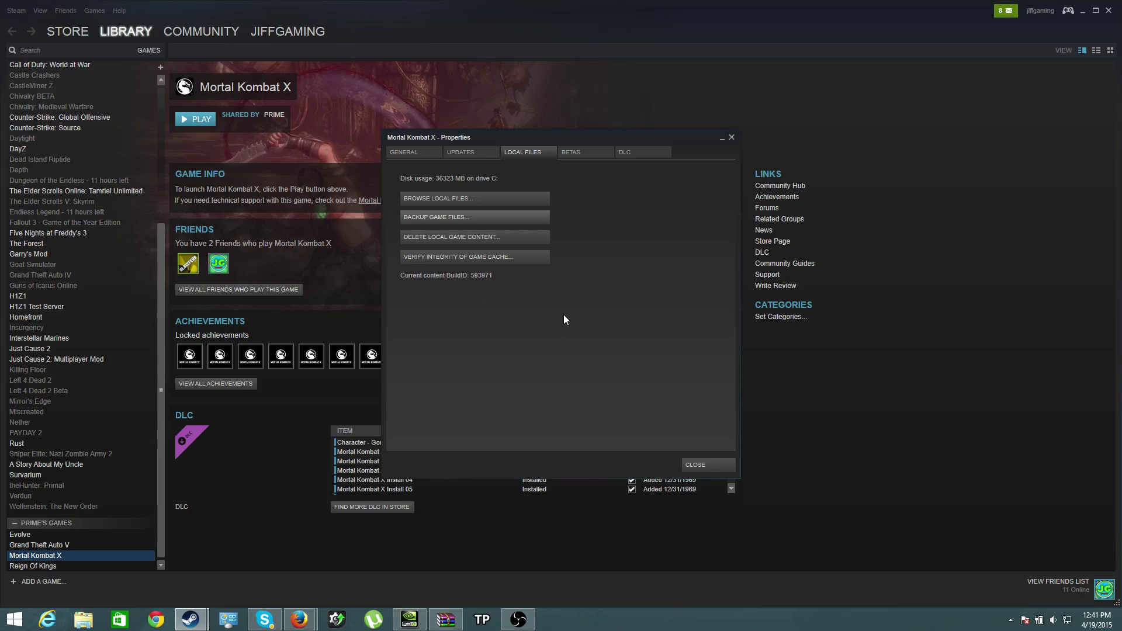
left_click(735, 136)
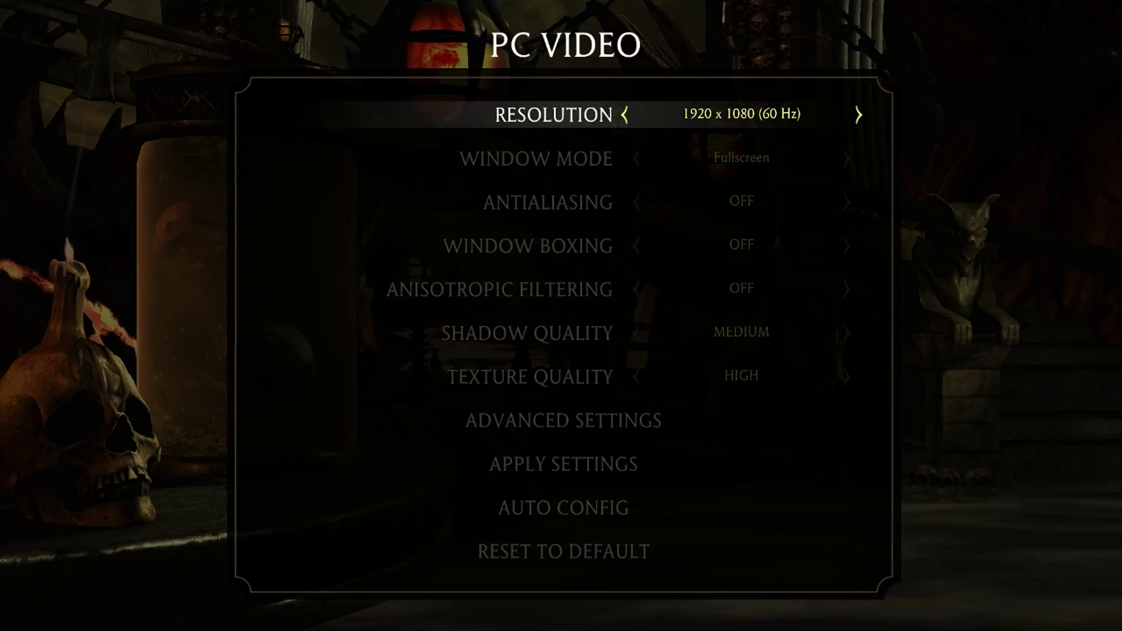
- Review the PC Video Antialiasing, Anisotropic Filtering and Texture Quality settings
key("Down")
key("Up")
key("Down")
key("Down")
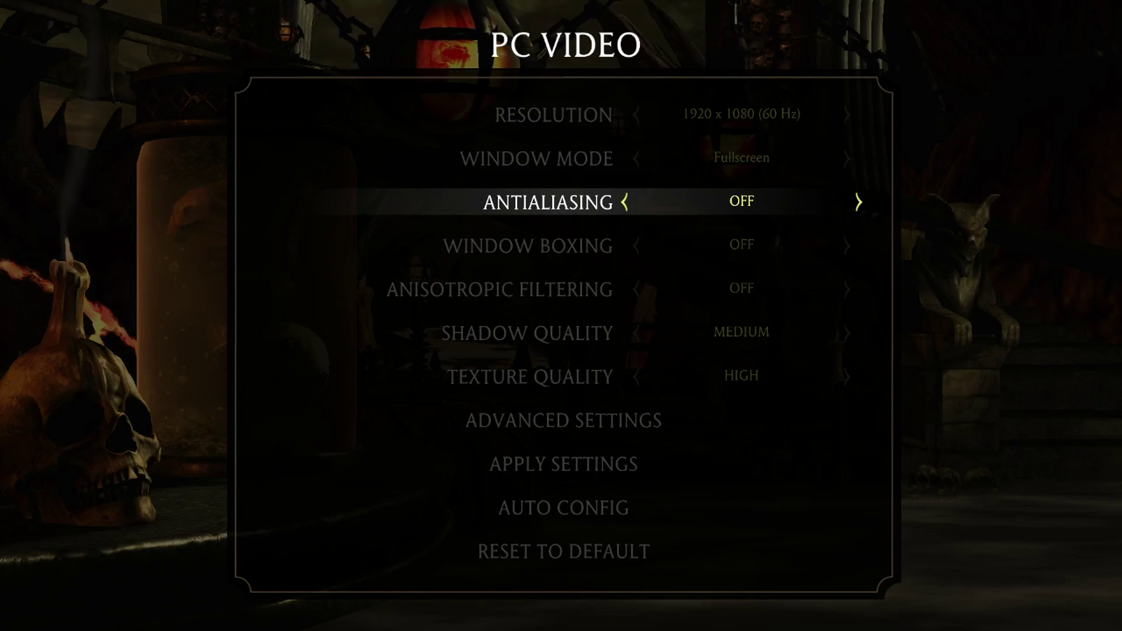
key("Down")
key("Down")
key("Down")
key("Down")
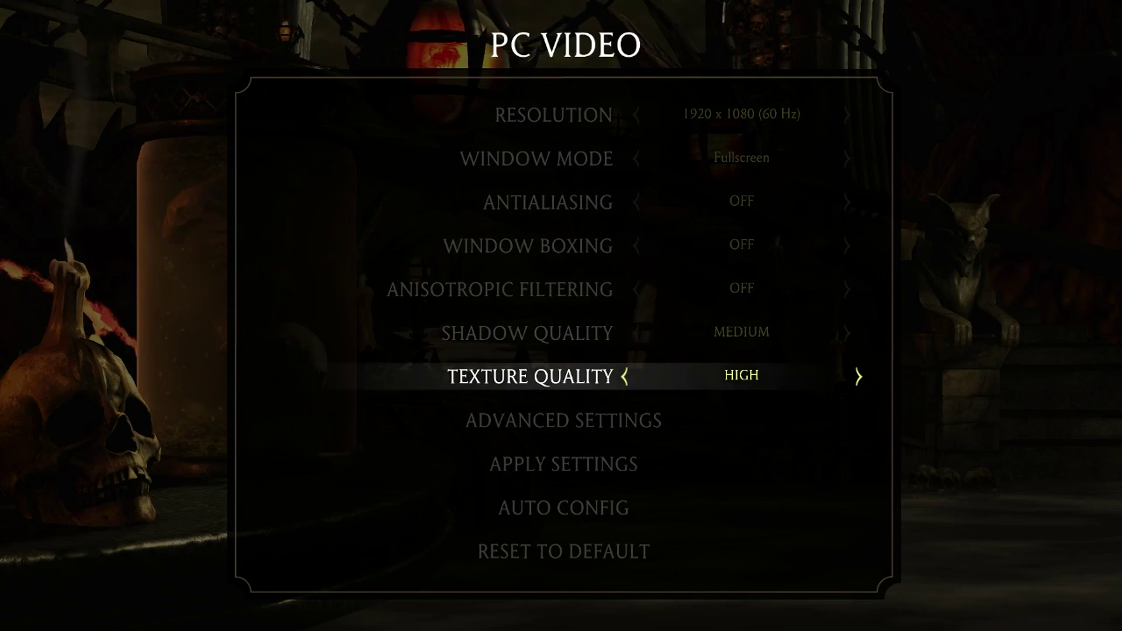
key("Up")
key("Up")
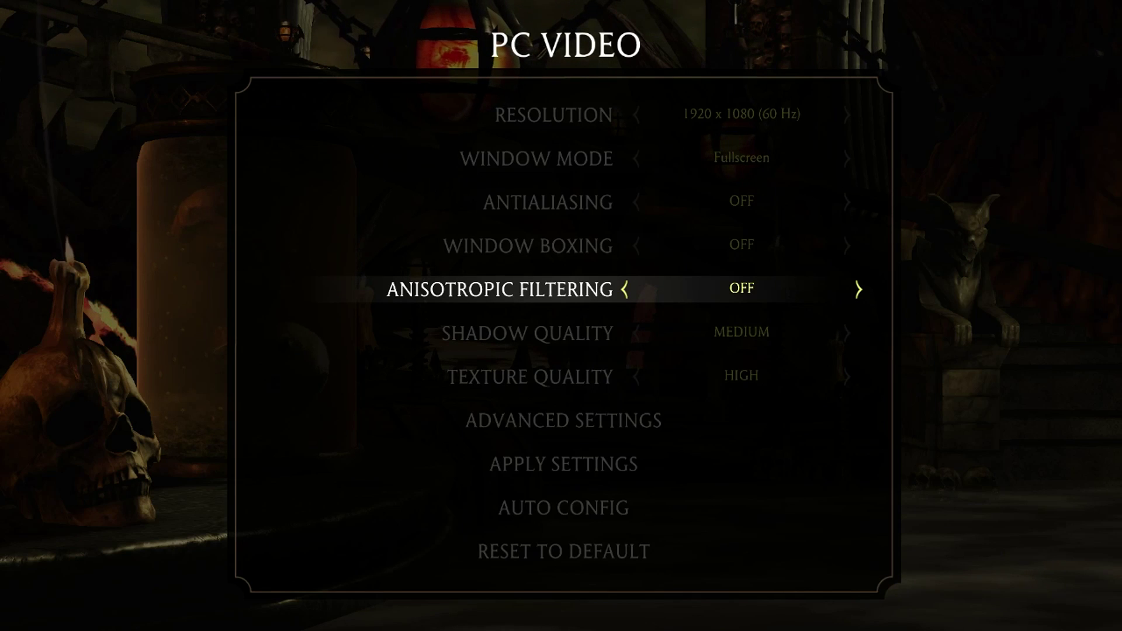
- Check bloom, motion blur and ambient occlusion are off in Advanced Settings, then exit to Options
key("Down")
key("Down")
key("Down")
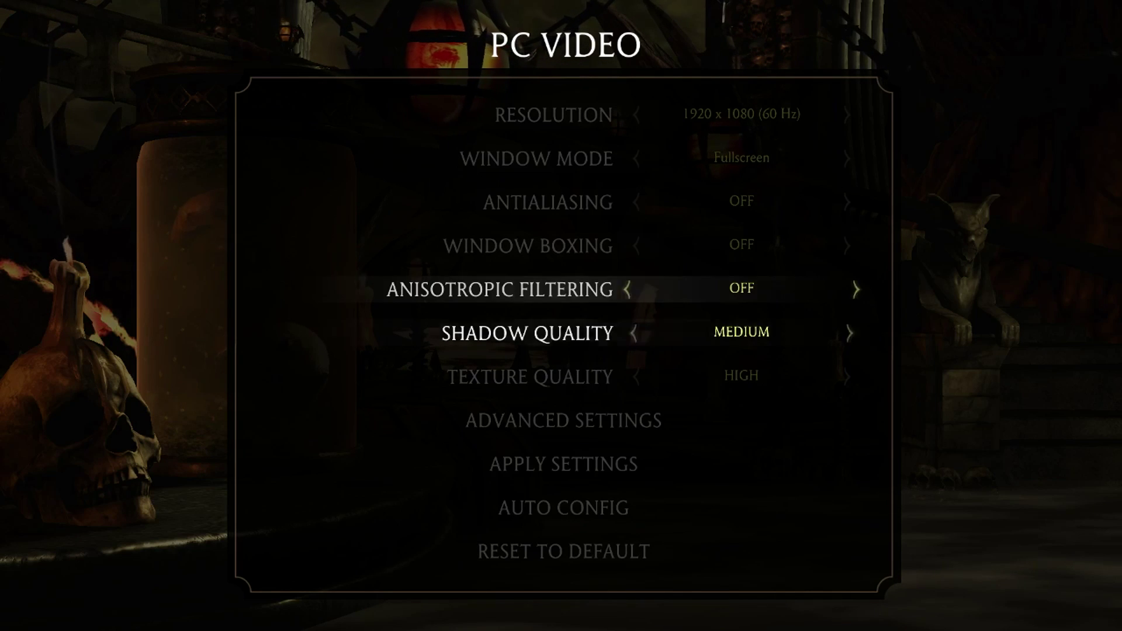
key("Return")
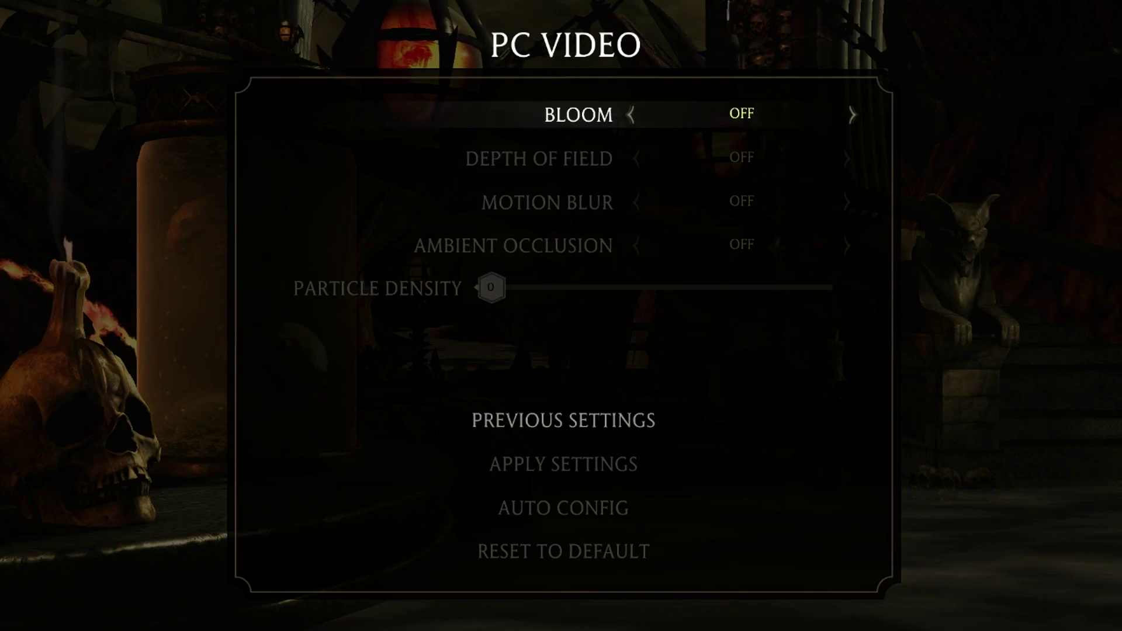
key("Down")
key("Down")
key("Down")
key("Up")
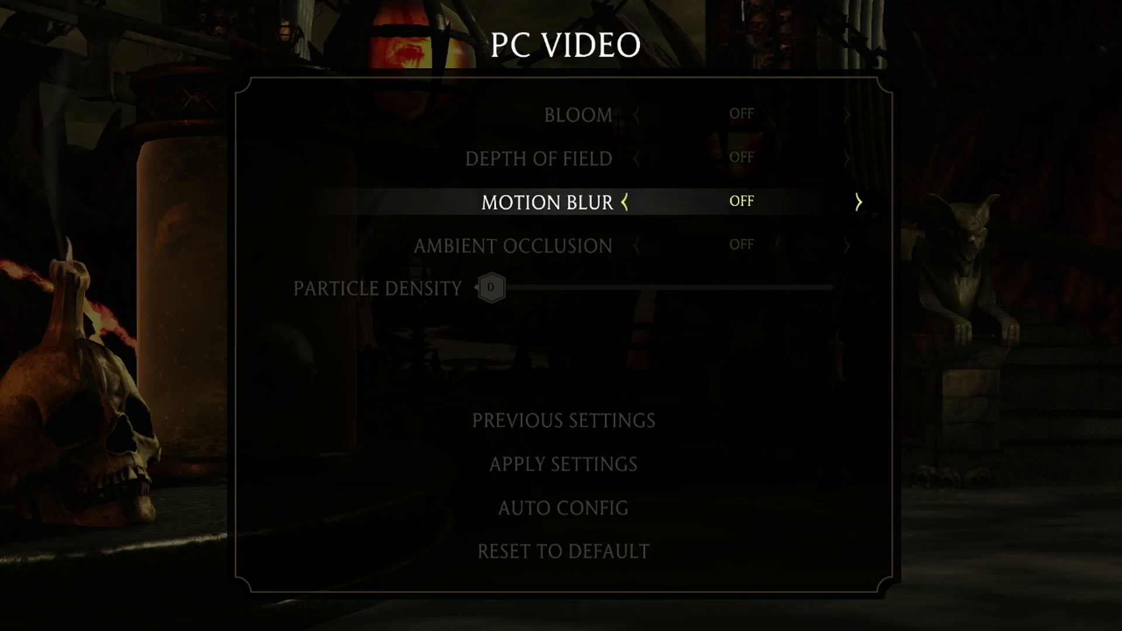
key("Up")
key("Up")
key("Escape")
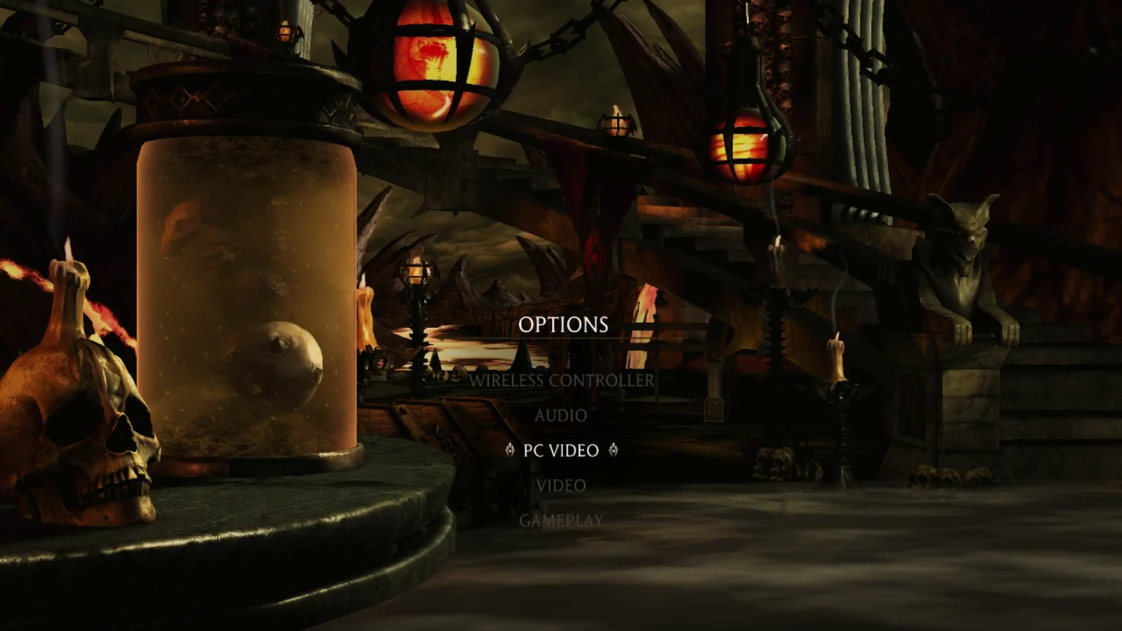
- Back out of Options to the main menu and move the highlight up the choices
key("Escape")
key("Up")
key("Up")
key("Up")
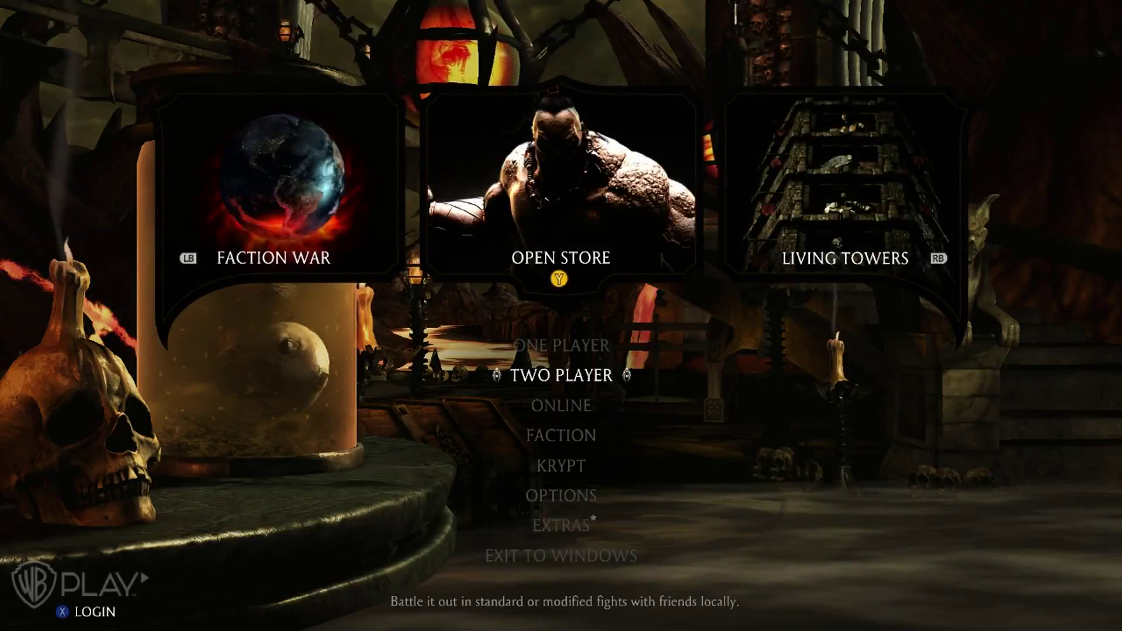